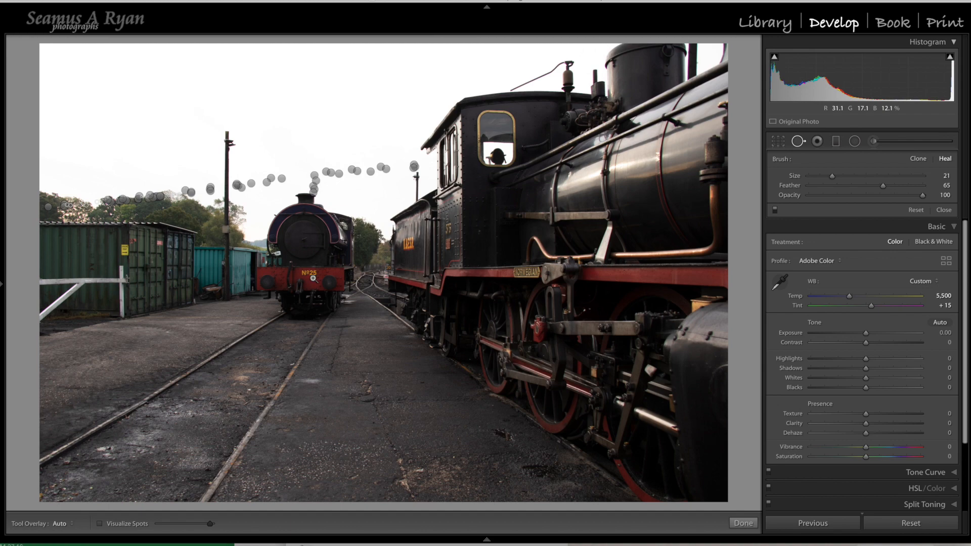
Step: Heal over the whole Nº25 marking on the far locomotive's red buffer beam in one stroke with brush size 75
key("z")
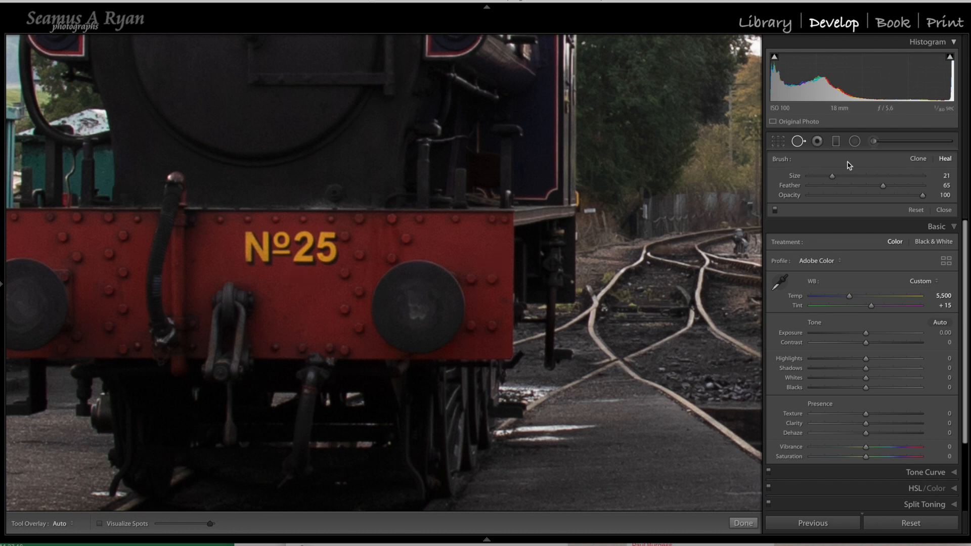
mouse_move(833, 177)
left_mouse_down()
mouse_move(864, 178)
mouse_move(833, 177)
left_mouse_up()
scroll(295, 290, "up", 5)
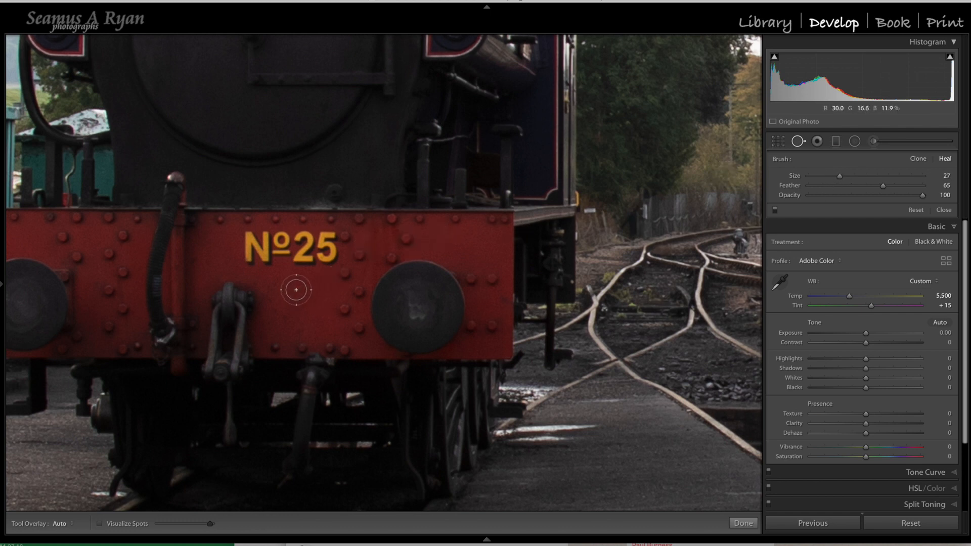
scroll(295, 290, "up", 2)
scroll(296, 289, "up", 11)
scroll(295, 289, "down", 17)
scroll(326, 238, "up", 10)
left_click_drag(334, 250, 260, 253)
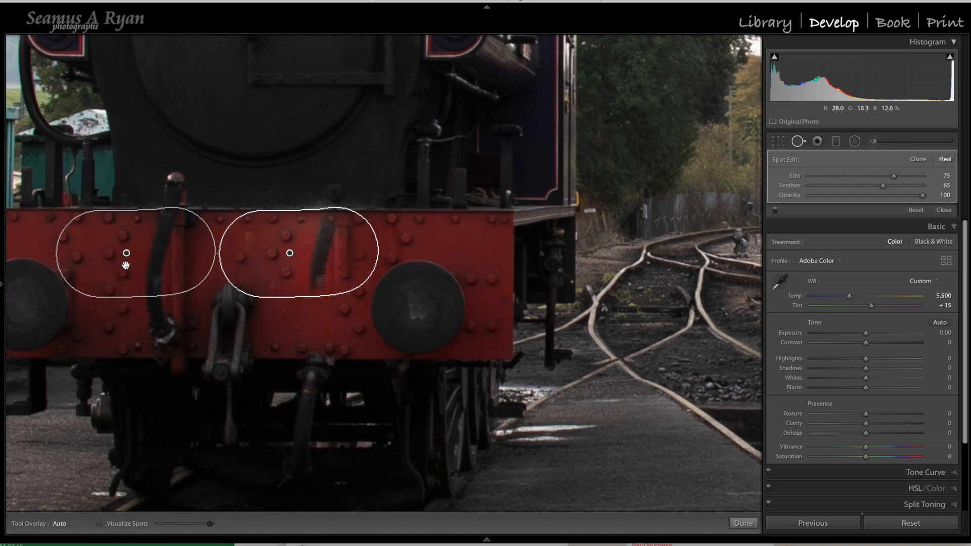
Step: Try source areas on the dark smokebox, the ground and the red beam for the large heal patch, and delete the patch
mouse_move(127, 256)
left_mouse_down()
mouse_move(132, 236)
mouse_move(173, 190)
mouse_move(271, 121)
mouse_move(262, 90)
left_mouse_up()
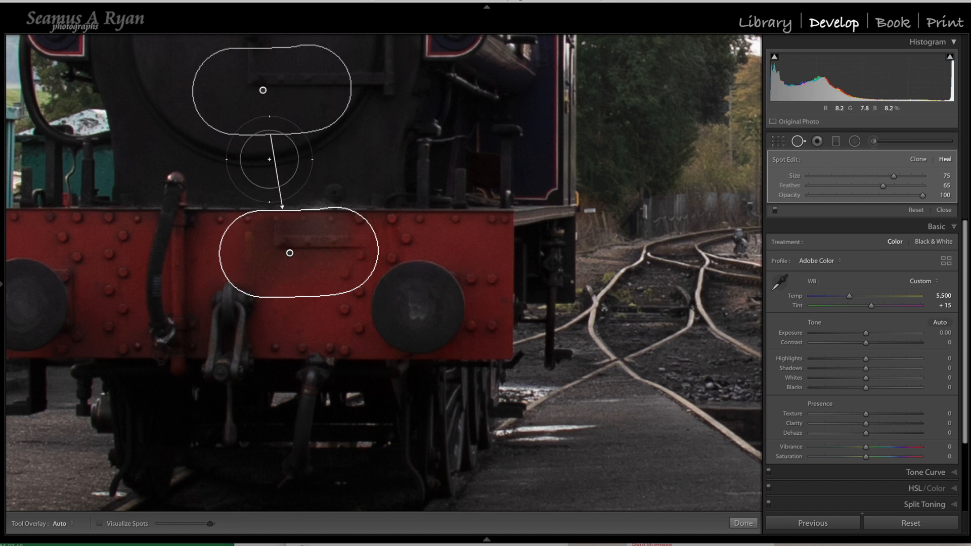
mouse_move(262, 93)
left_mouse_down()
mouse_move(208, 149)
mouse_move(150, 242)
mouse_move(29, 307)
mouse_move(213, 316)
mouse_move(466, 405)
mouse_move(626, 483)
mouse_move(644, 474)
mouse_move(634, 464)
left_mouse_up()
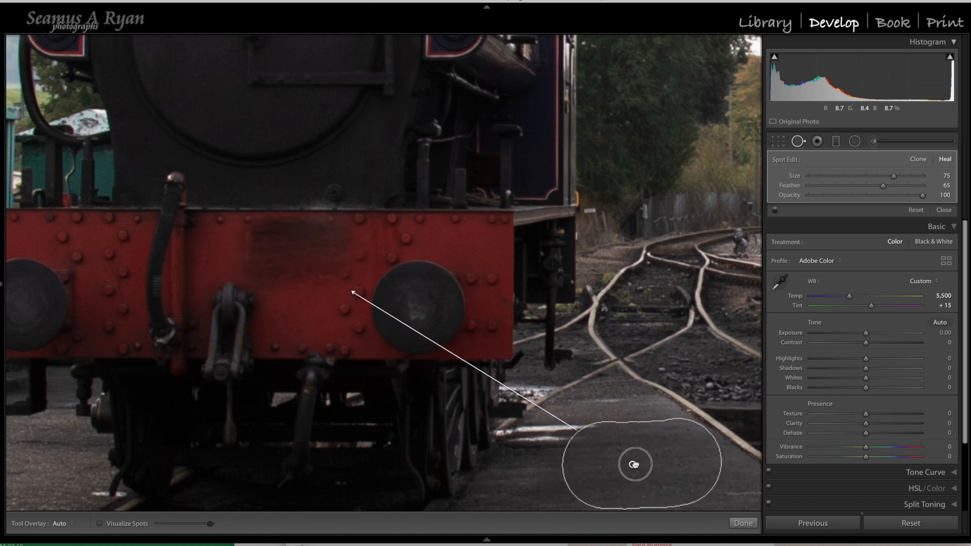
left_click_drag(634, 464, 147, 254)
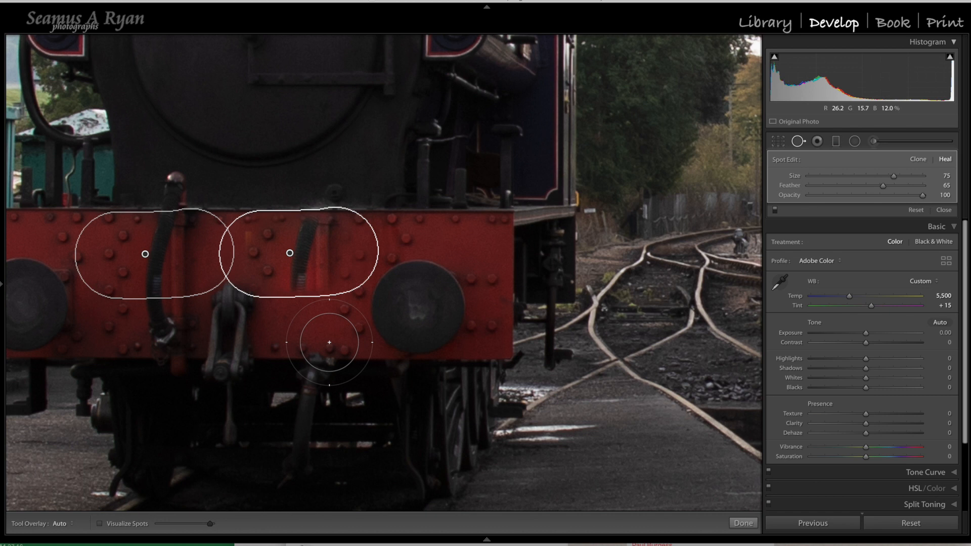
key("Delete")
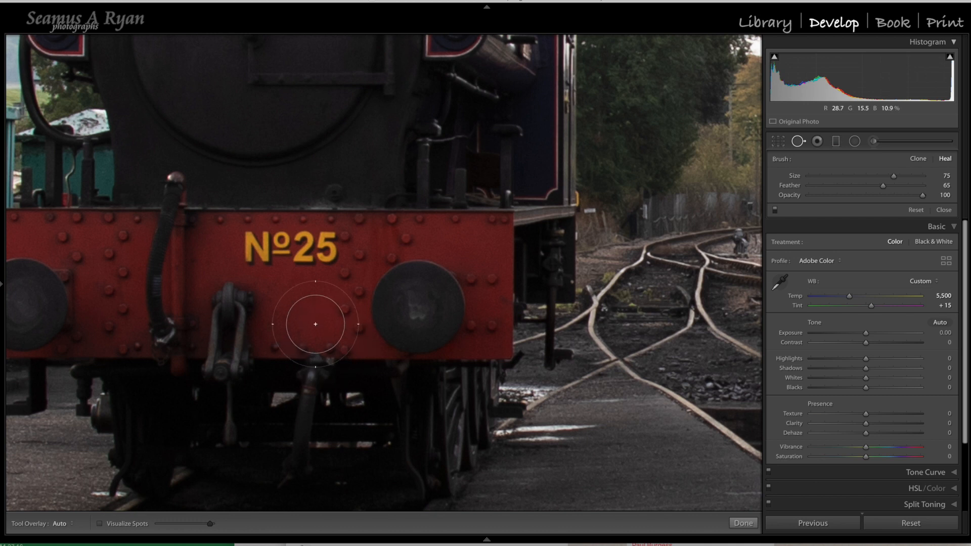
Step: Heal over the digit 5 with brush size 25, sourcing from the plain red area beneath the number
scroll(299, 301, "down", 10)
scroll(299, 301, "down", 2)
left_click_drag(328, 236, 326, 255)
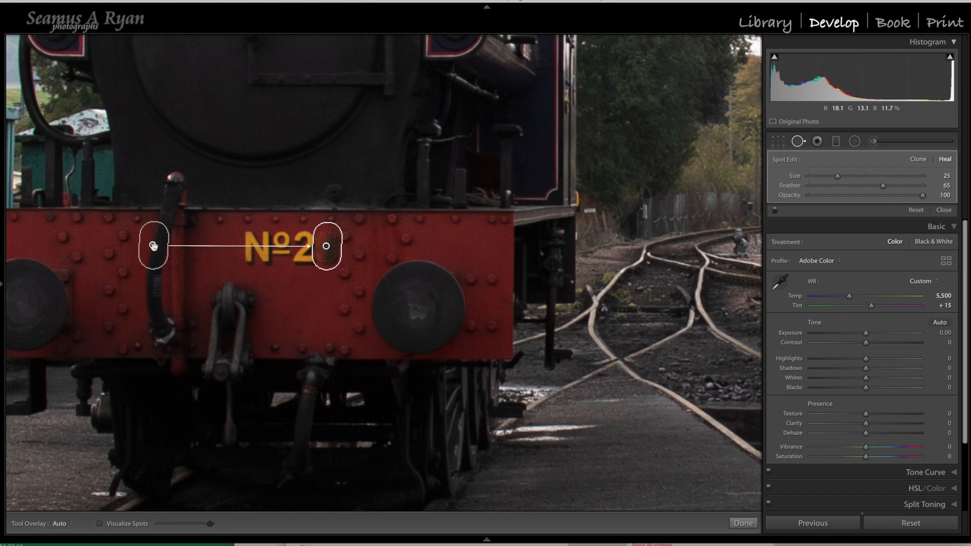
mouse_move(152, 246)
left_mouse_down()
mouse_move(271, 304)
mouse_move(301, 300)
left_mouse_up()
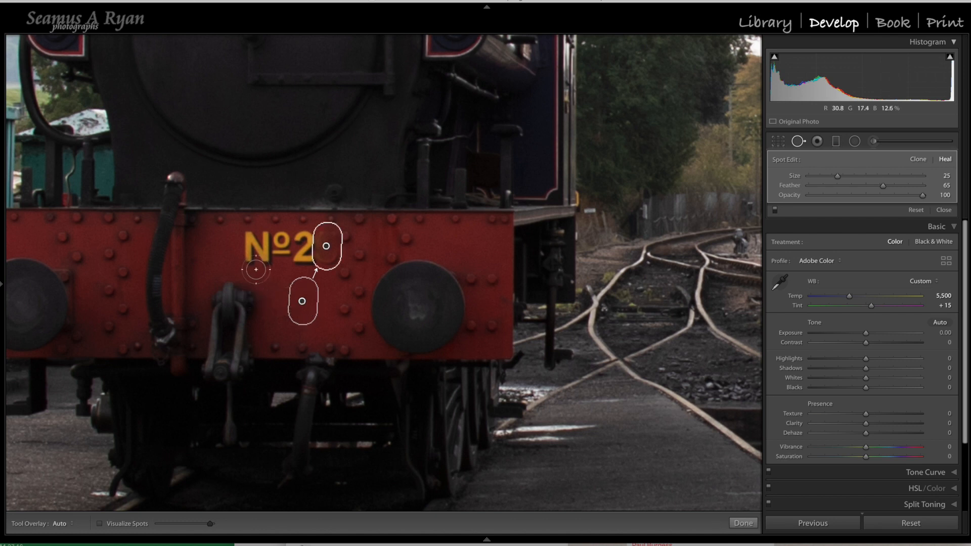
Step: Heal over the digit 2 with a source beyond the round buffer, and over the N with a source from the plain red area below
mouse_move(293, 235)
left_mouse_down()
mouse_move(301, 256)
mouse_move(300, 242)
left_mouse_up()
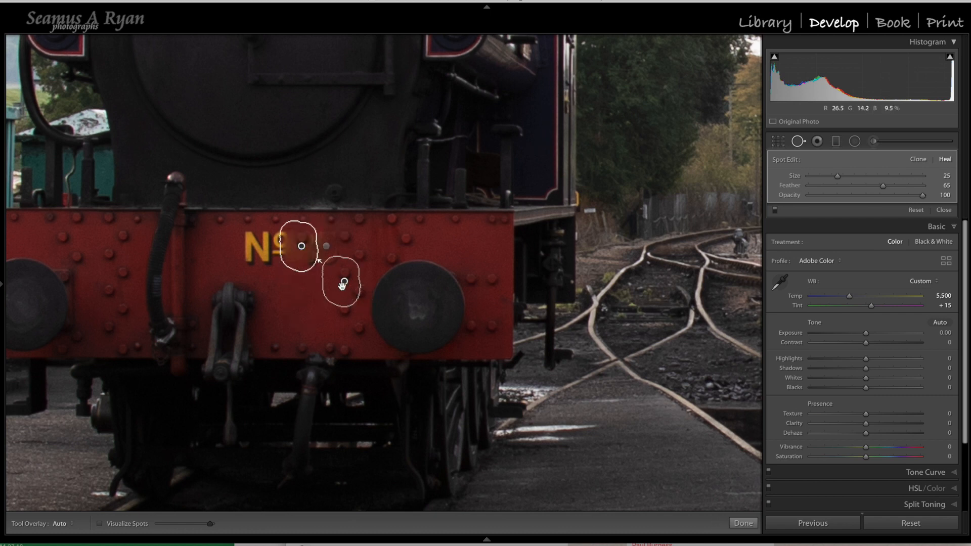
mouse_move(344, 282)
left_mouse_down()
mouse_move(438, 267)
mouse_move(478, 248)
left_mouse_up()
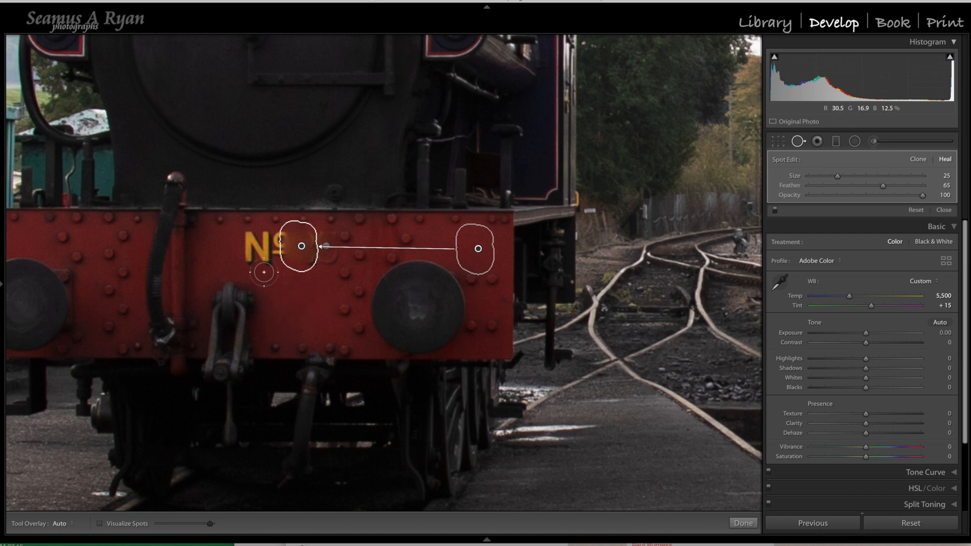
mouse_move(248, 238)
left_mouse_down()
mouse_move(259, 251)
mouse_move(256, 231)
left_mouse_up()
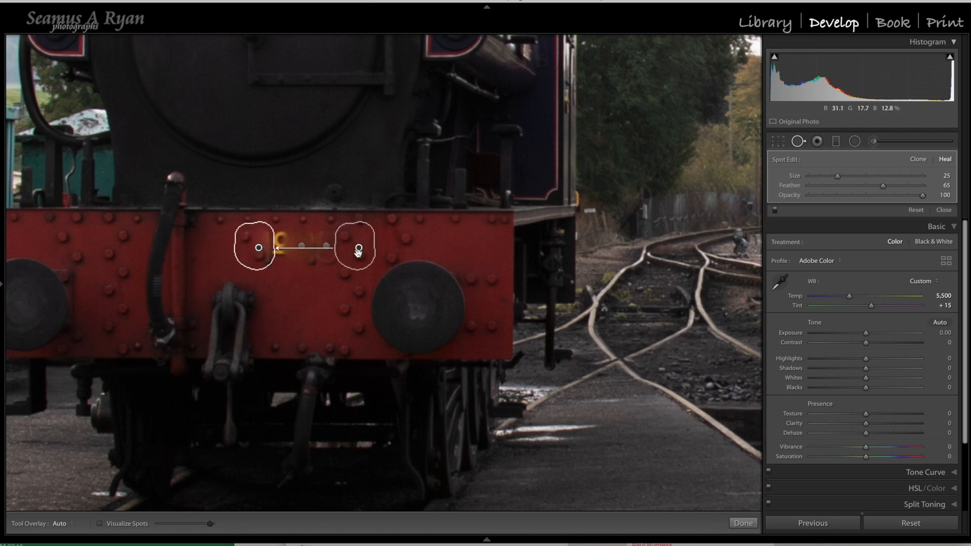
left_click_drag(358, 248, 297, 305)
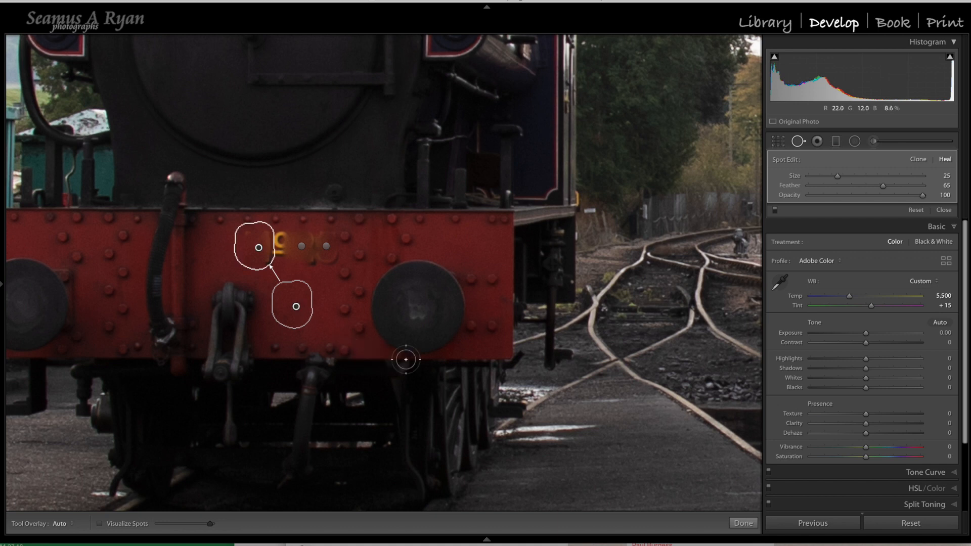
Step: Compare the buffer beam with and without the spot removal edits
mouse_move(688, 539)
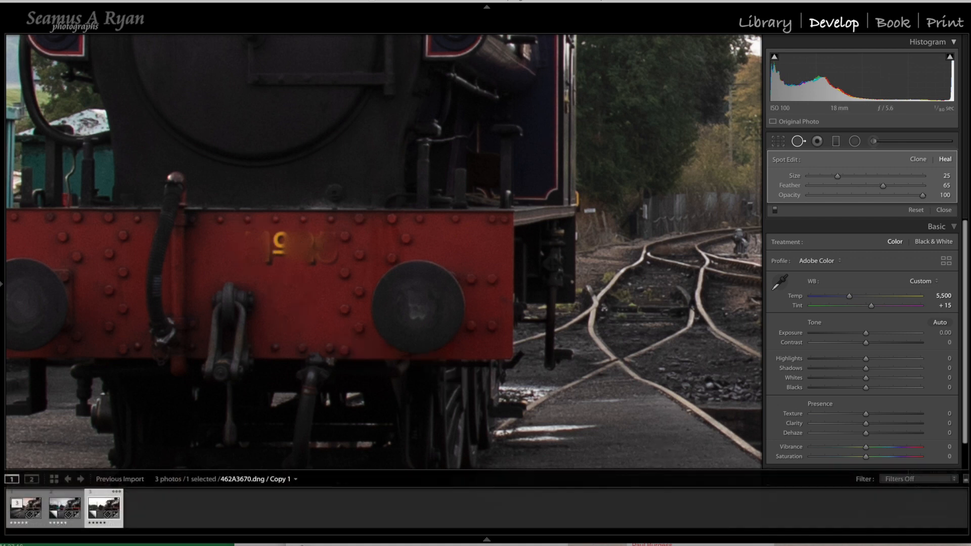
left_click(774, 211)
left_click(774, 211)
left_click(774, 210)
left_click(775, 210)
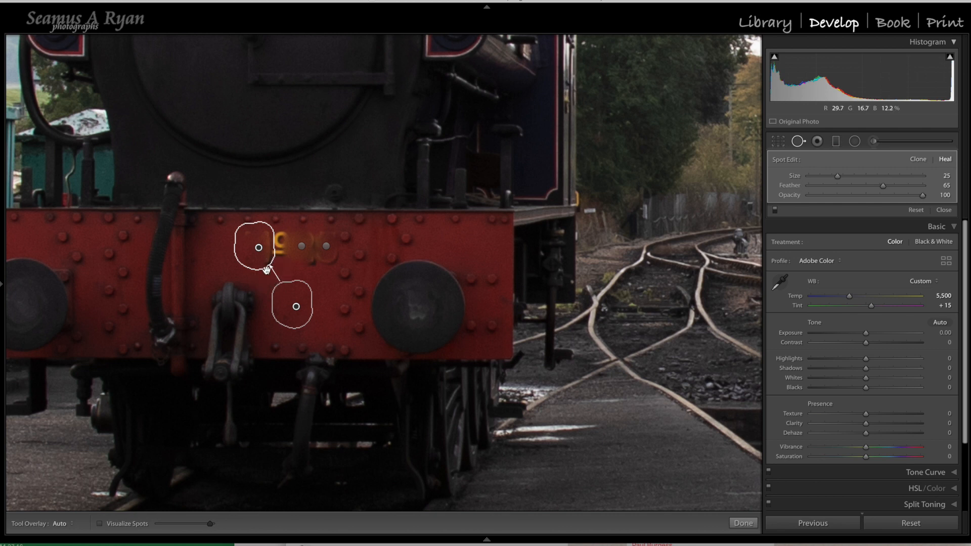
Step: Hide the spot overlays, heal over the remaining º character, and patch the smudge beside it from the plain red area below
left_click(301, 247)
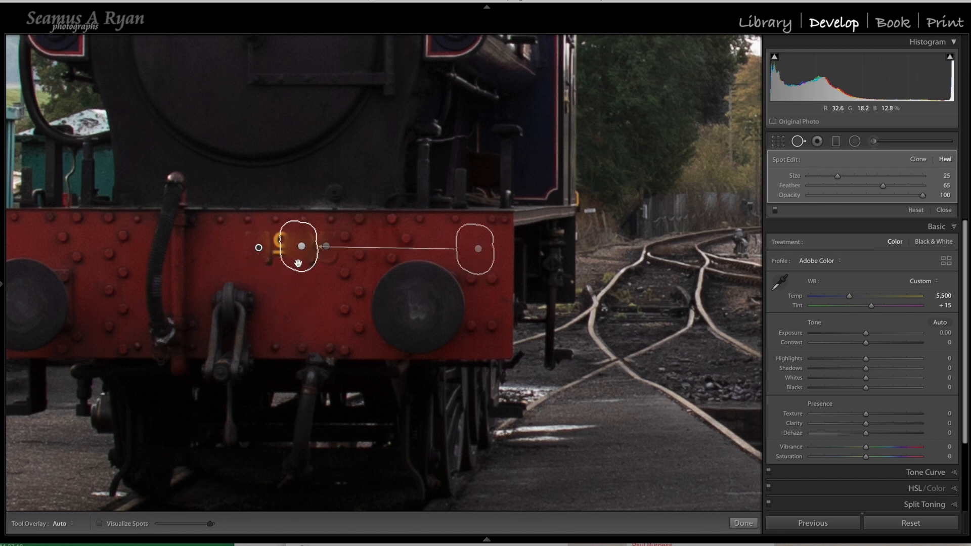
left_click(321, 265)
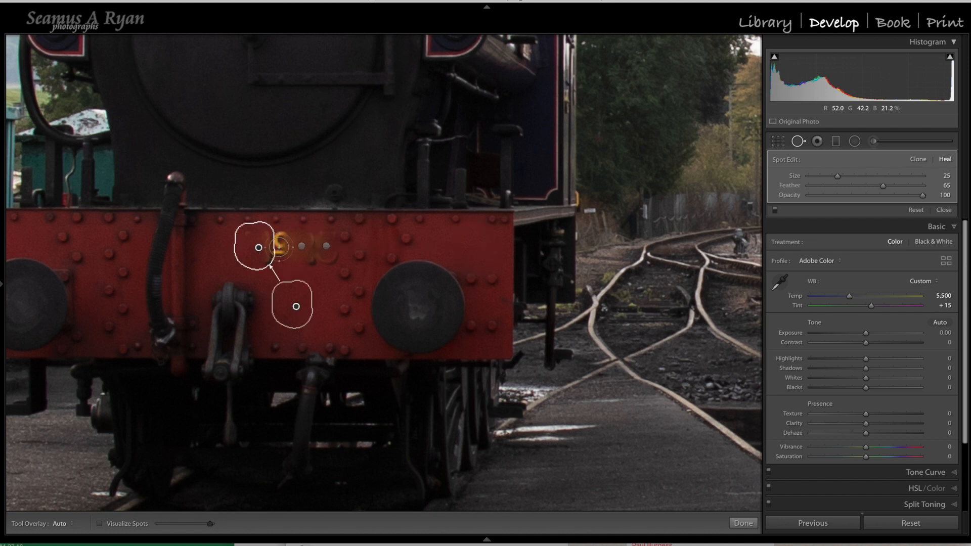
key("h")
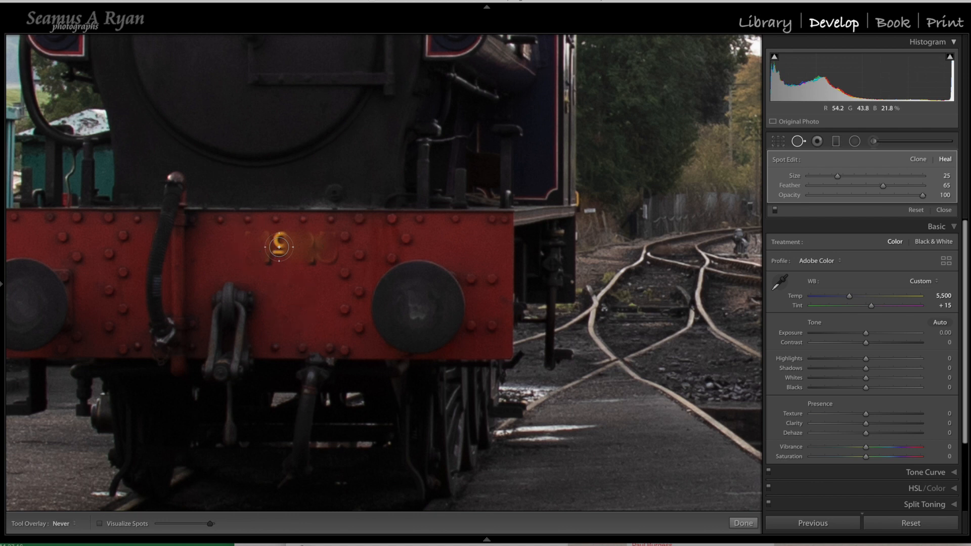
left_click_drag(280, 238, 278, 253)
left_click(287, 241)
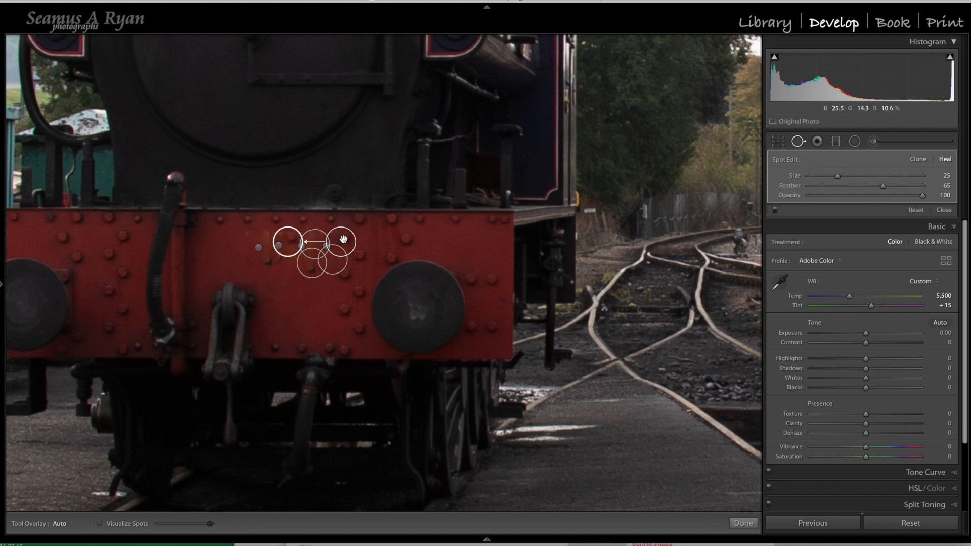
mouse_move(344, 239)
left_mouse_down()
mouse_move(343, 260)
mouse_move(306, 295)
left_mouse_up()
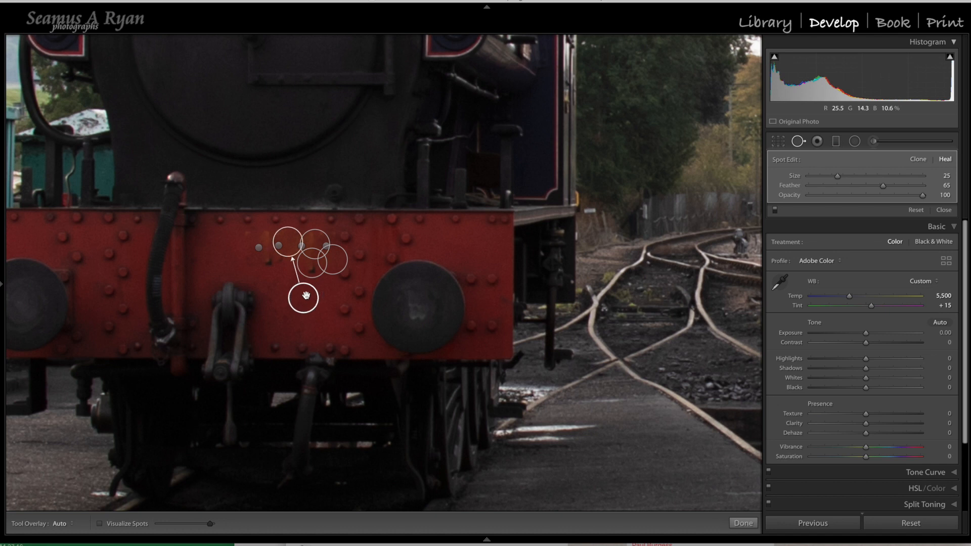
Step: Heal the leftover yellow smudges and dark marks where the number stood with small spots, keeping the overlays hidden
key("h")
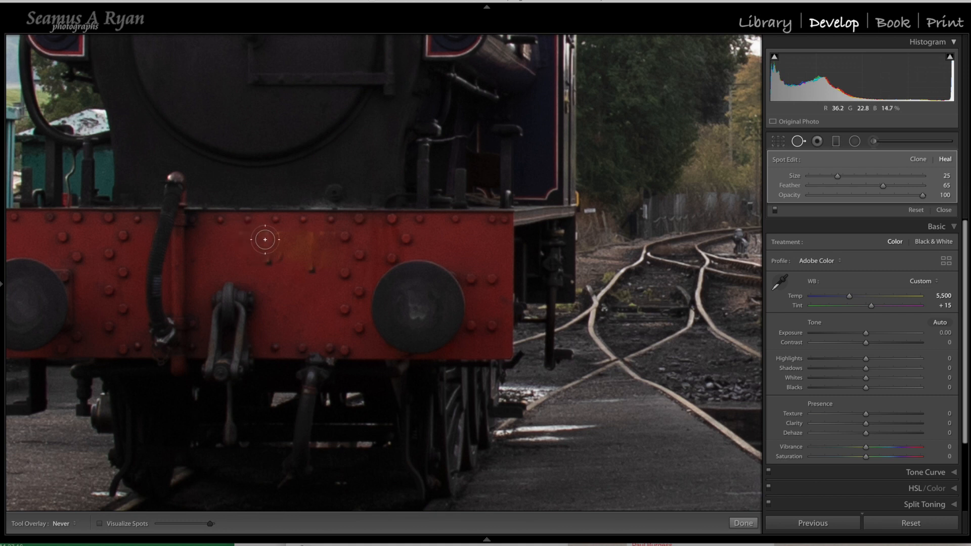
left_click_drag(266, 239, 266, 254)
left_click_drag(310, 242, 320, 242)
left_click_drag(278, 262, 277, 261)
left_click(279, 240)
left_click(302, 286)
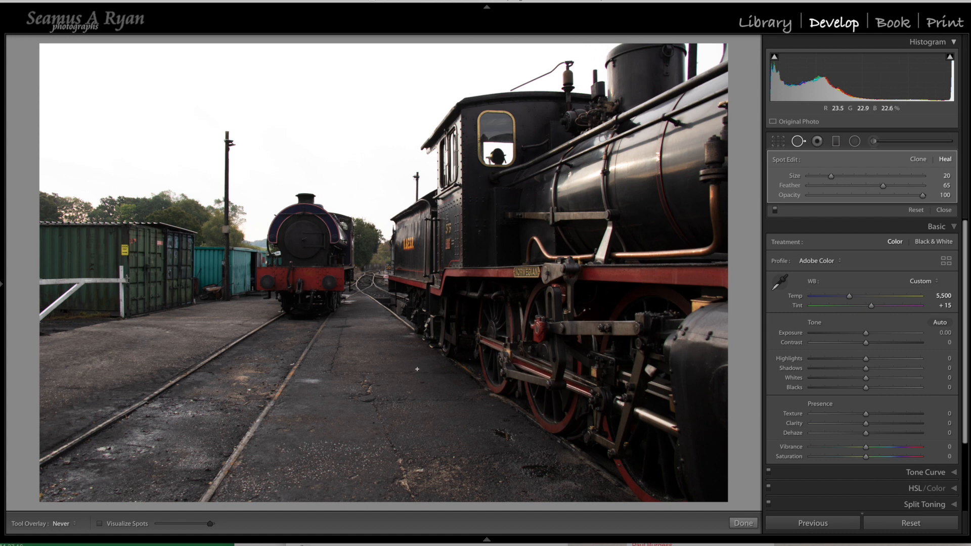
Step: Compare the spot removal edits on and off in the whole photo and close up on the buffer beam
left_click(774, 209)
left_click(775, 209)
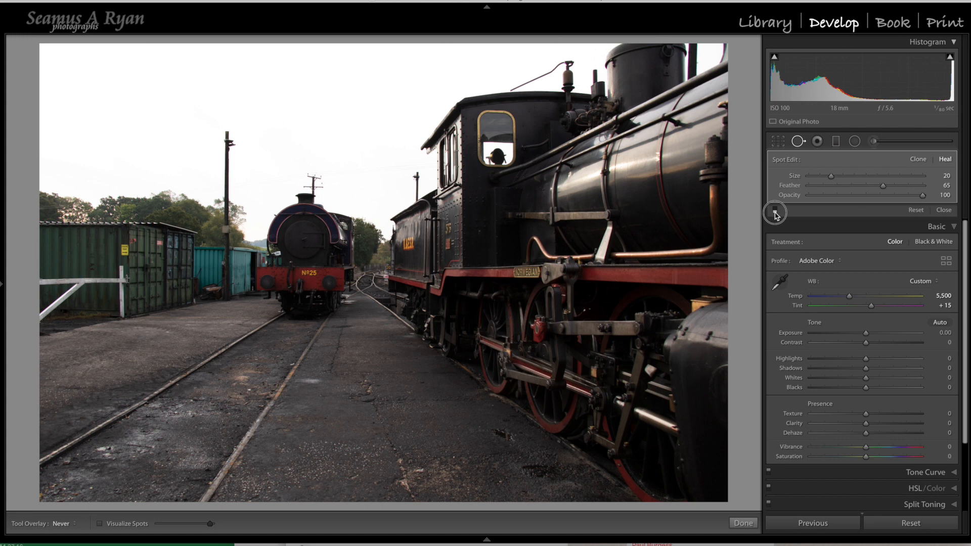
left_click(774, 209)
left_click(774, 209)
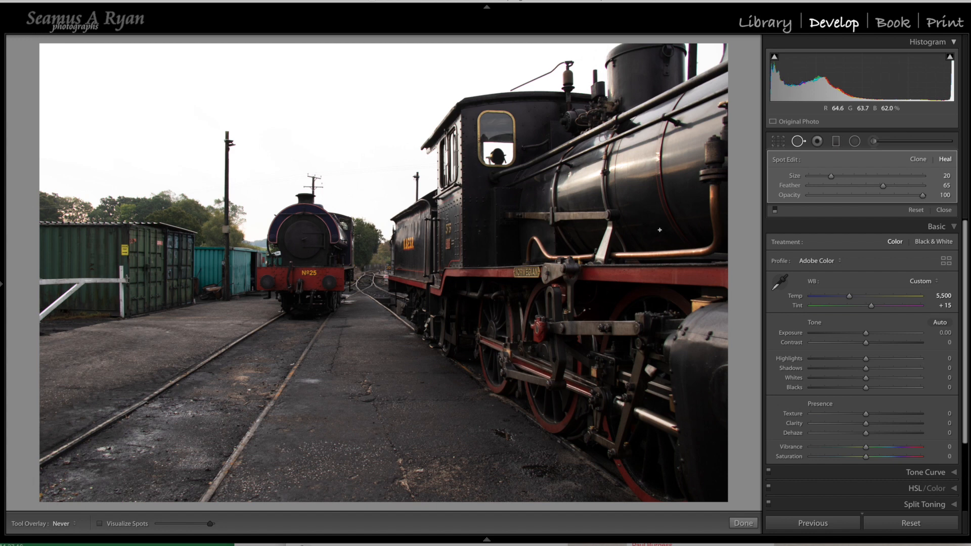
key("h")
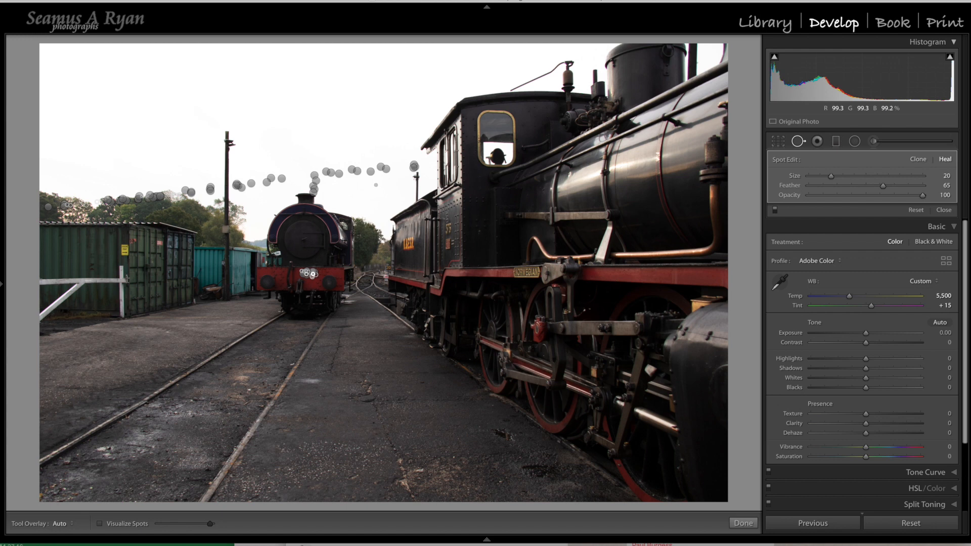
key("h")
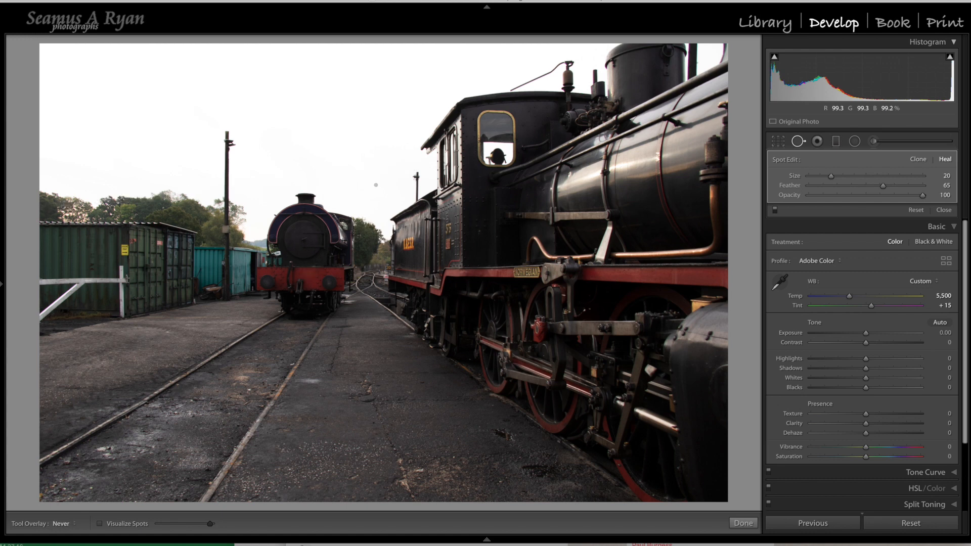
left_click(314, 277)
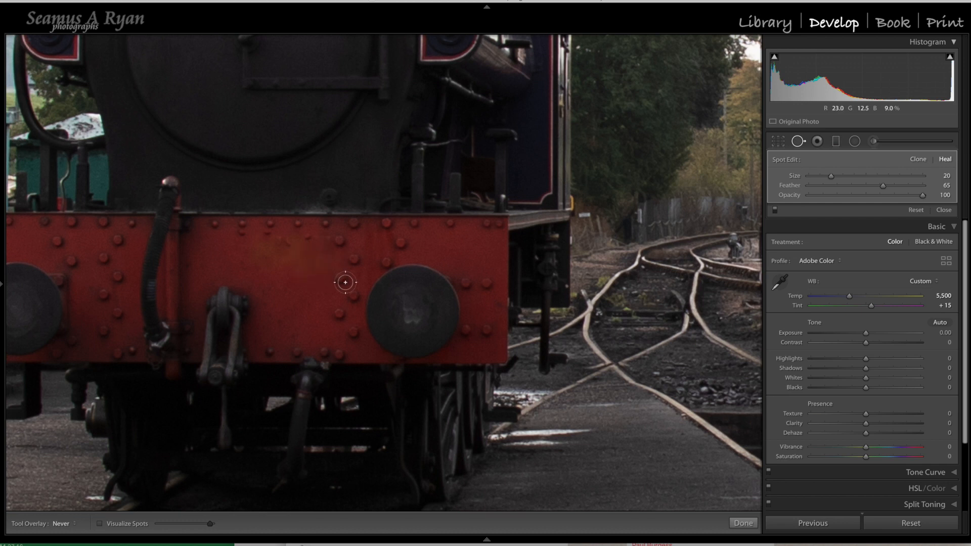
left_click(774, 210)
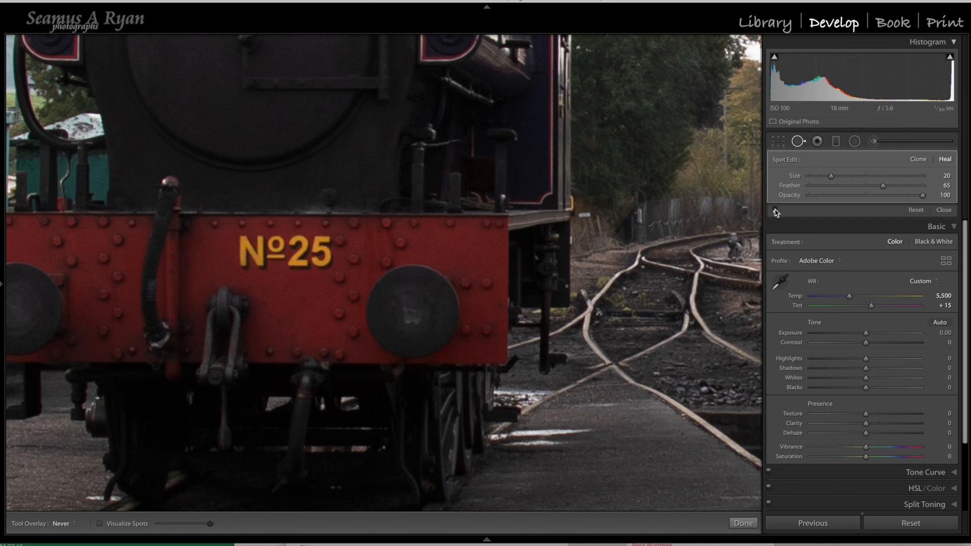
left_click(775, 210)
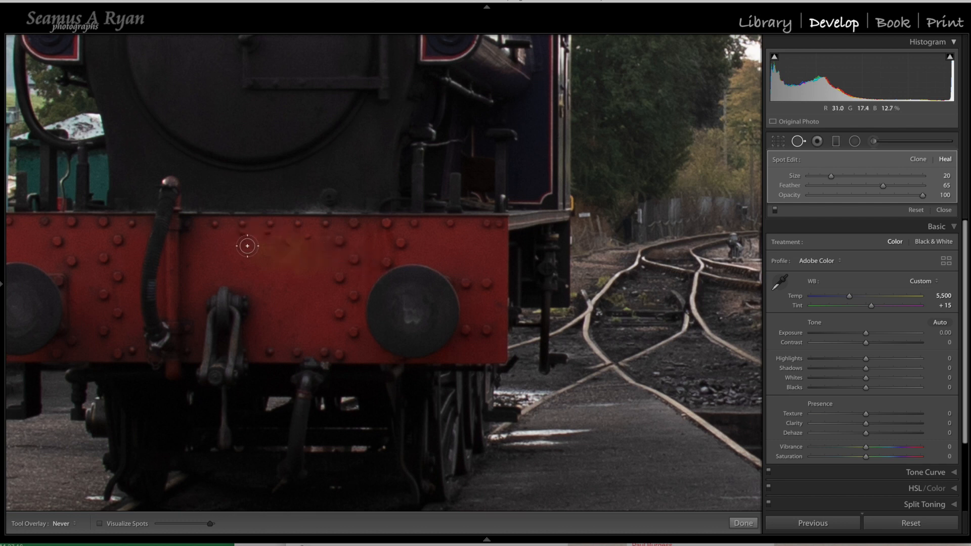
Step: Show the spot overlays and delete all healing spots covering the locomotive's number on the buffer beam
key("h")
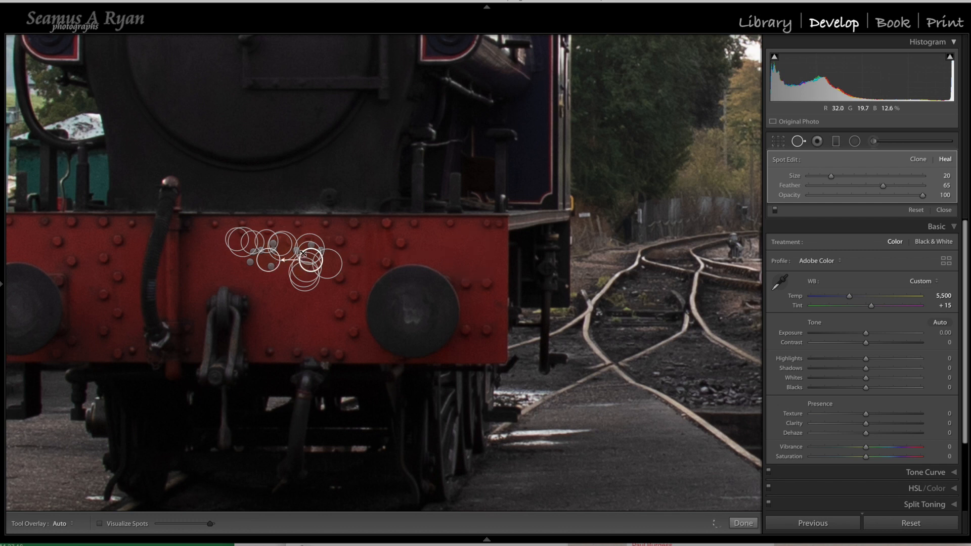
left_click(273, 269)
key("Delete")
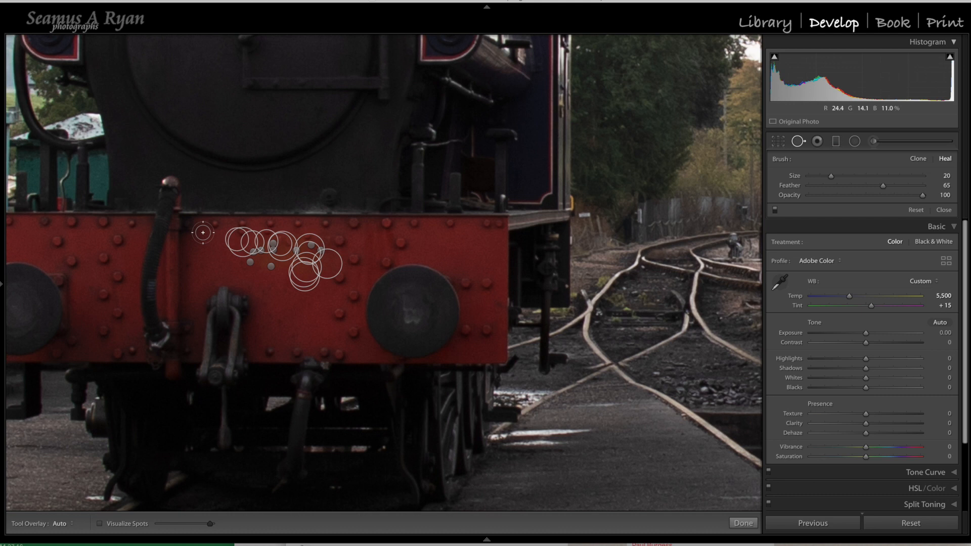
key("alt")
mouse_move(208, 231)
left_mouse_down()
mouse_move(237, 266)
mouse_move(349, 287)
left_mouse_up()
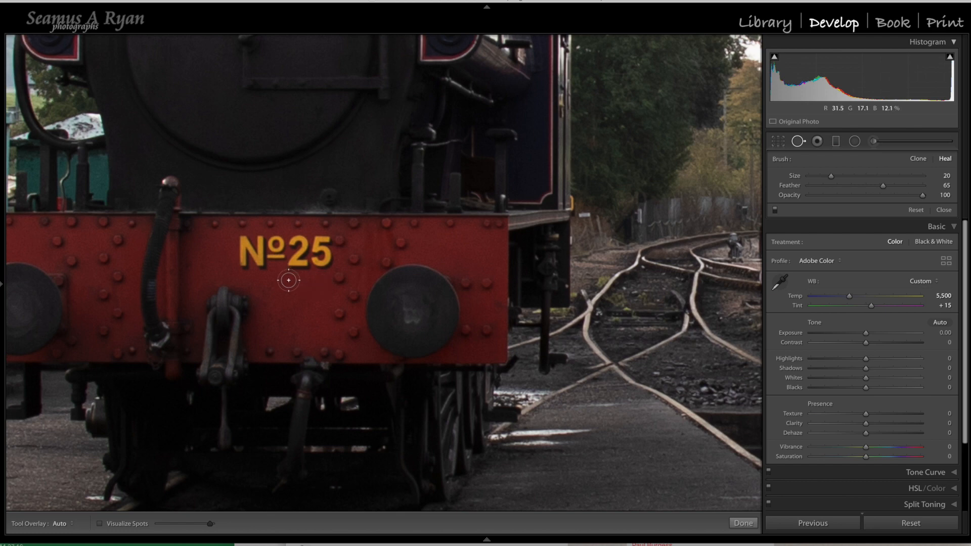
left_click_drag(288, 281, 559, 277)
left_click_drag(393, 271, 675, 314)
left_click_drag(331, 277, 535, 351)
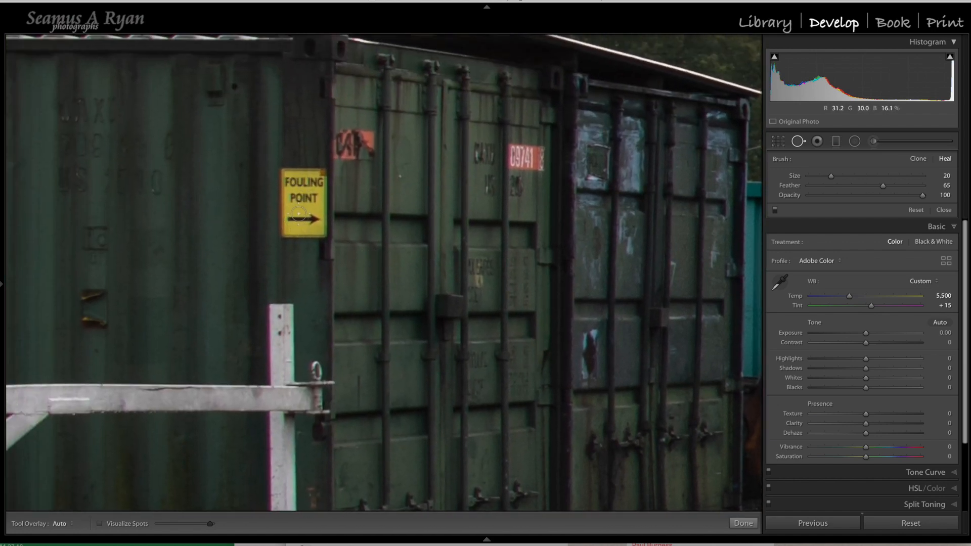
left_click(299, 213)
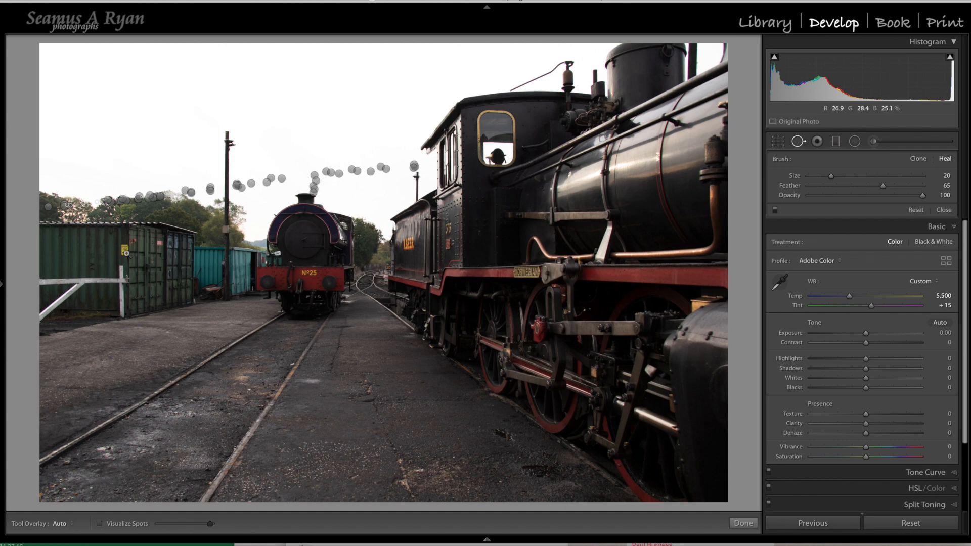
Step: Try to heal the whole yellow FOULING POINT sign with one size 75 spot sourced from the container above it, and delete that spot
key("z")
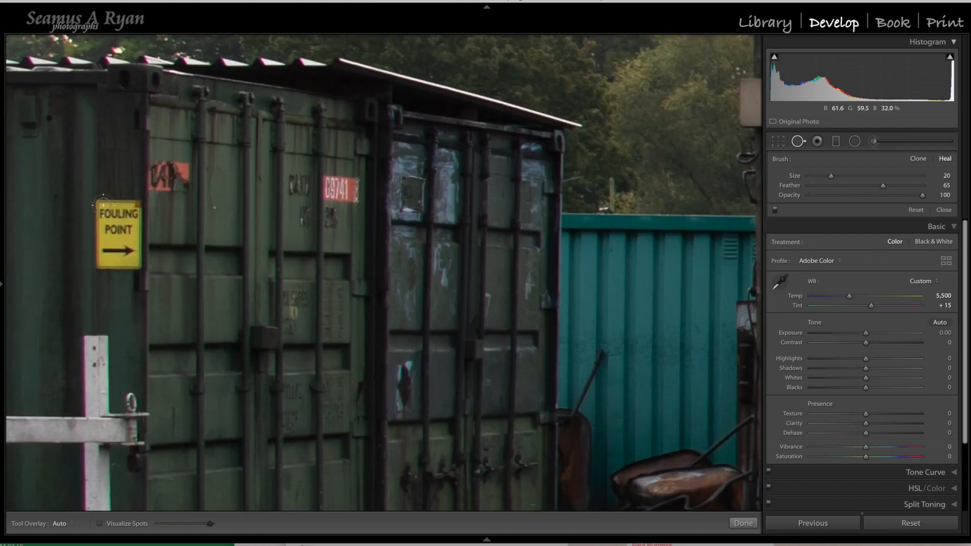
scroll(103, 205, "up", 10)
scroll(118, 206, "up", 3)
left_click_drag(118, 206, 114, 239)
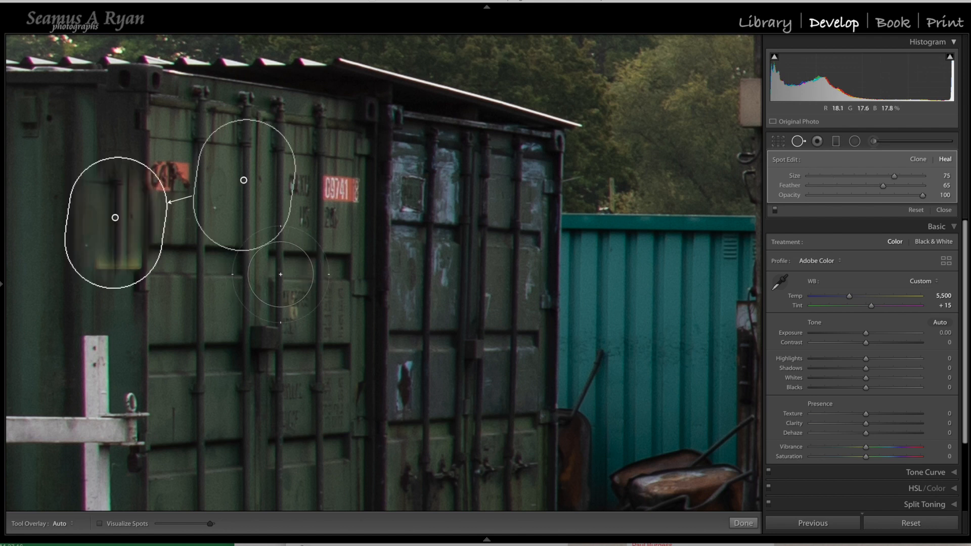
mouse_move(245, 180)
left_mouse_down()
mouse_move(236, 211)
mouse_move(138, 233)
mouse_move(83, 232)
mouse_move(76, 219)
mouse_move(102, 142)
mouse_move(127, 135)
mouse_move(119, 131)
mouse_move(121, 140)
left_mouse_up()
key("Delete")
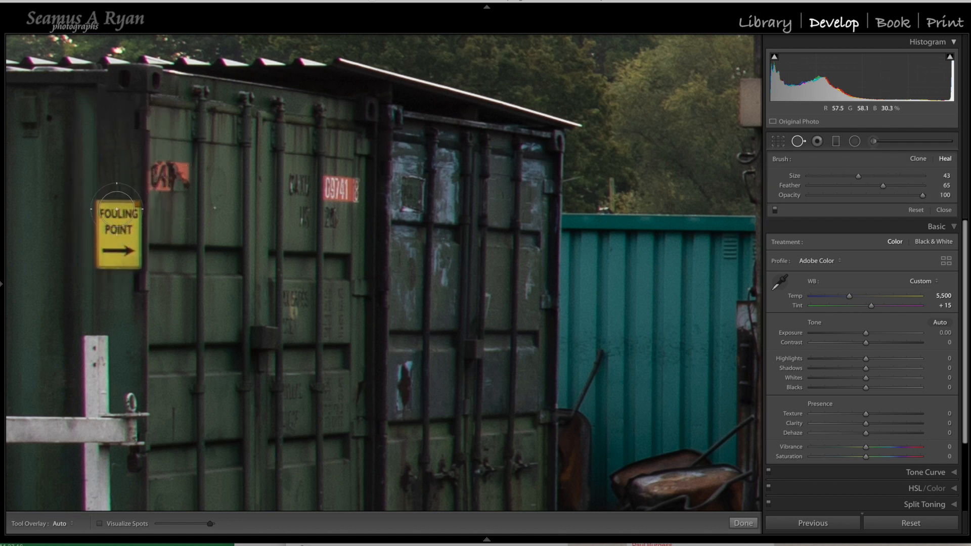
Step: Cover the top of the FOULING POINT sign with a size 36 spot in Clone mode, sourced from the container surface directly above
left_click_drag(100, 206, 128, 207)
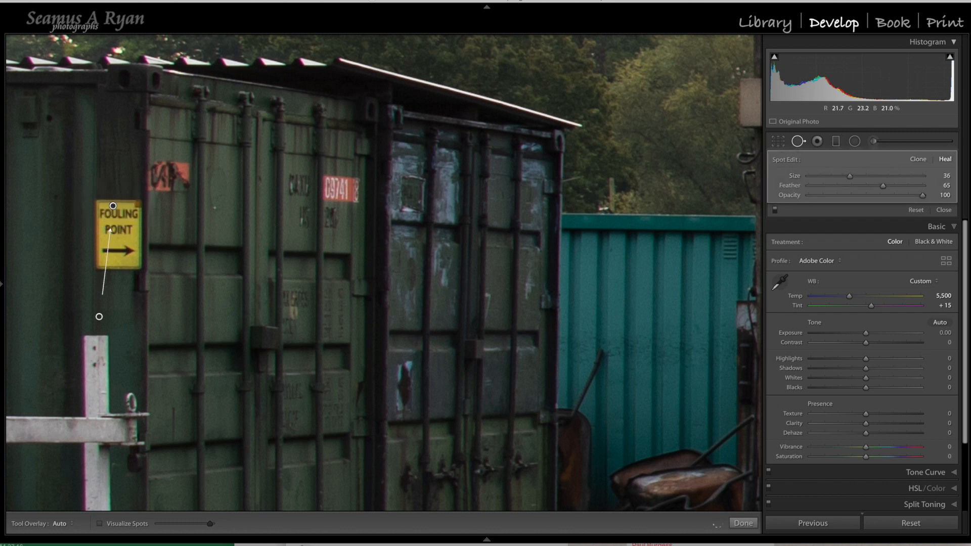
mouse_move(95, 316)
left_mouse_down()
mouse_move(128, 165)
mouse_move(114, 167)
left_mouse_up()
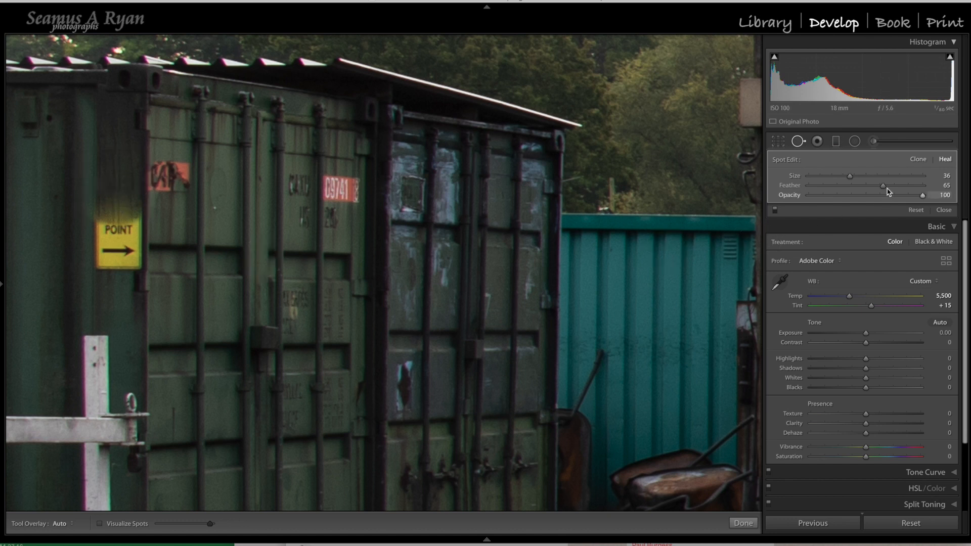
left_click(918, 160)
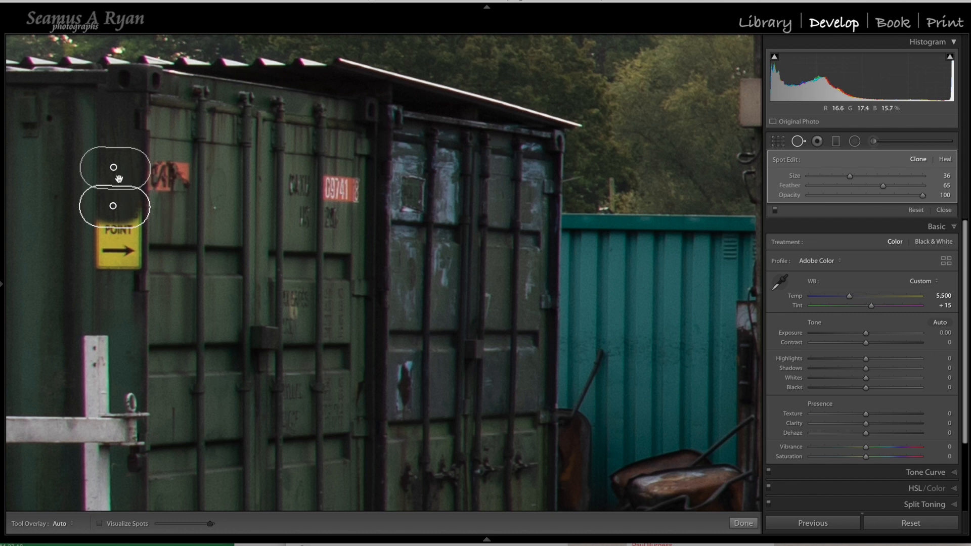
left_click_drag(113, 207, 114, 204)
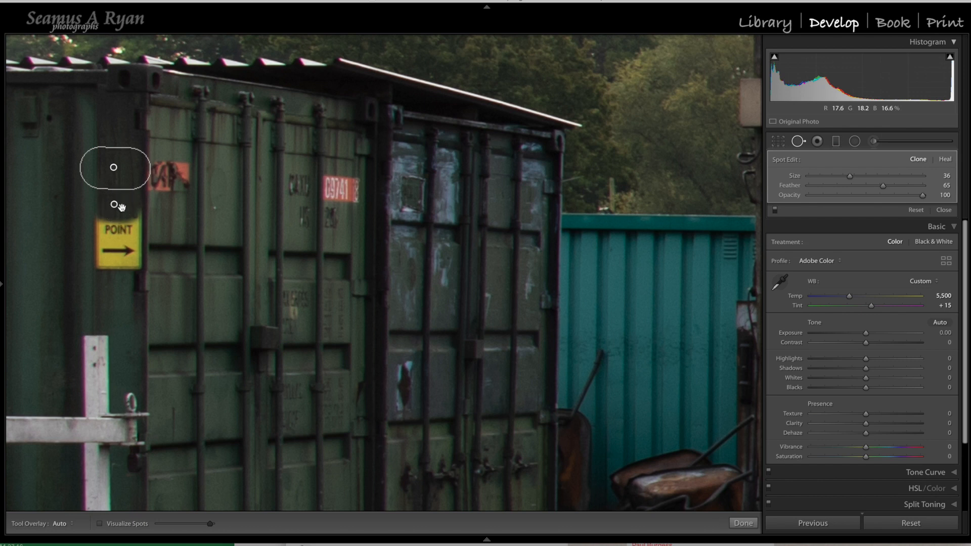
Step: Clone over the arrow and the word POINT with two size 36 strokes, sourcing the arrow patch from the container surface just below
left_click_drag(103, 259, 125, 260)
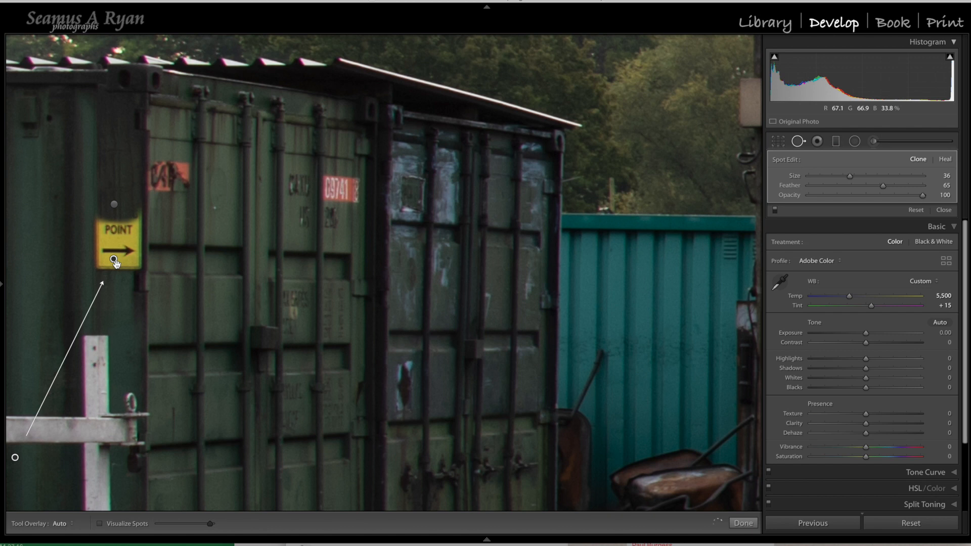
mouse_move(15, 458)
left_mouse_down()
mouse_move(100, 371)
mouse_move(122, 289)
mouse_move(111, 295)
left_mouse_up()
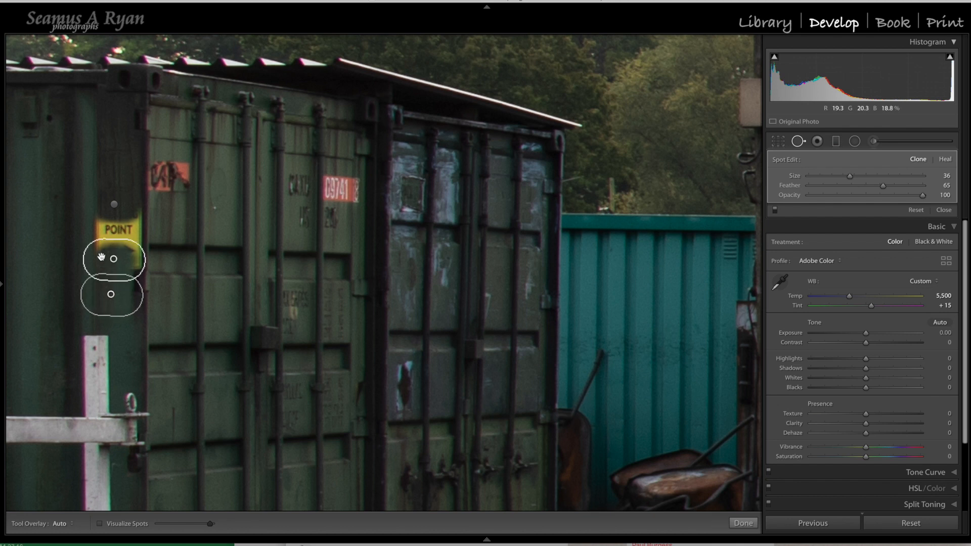
left_click_drag(96, 232, 136, 232)
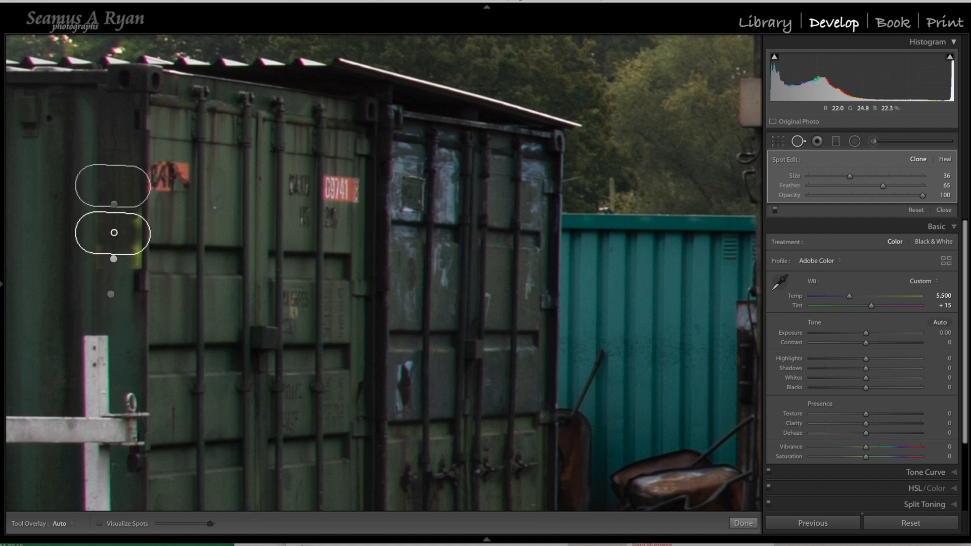
Step: Clone over the yellow strip left along the container's corner edge with a size 22 stroke, sourced from the same edge higher up
key("h")
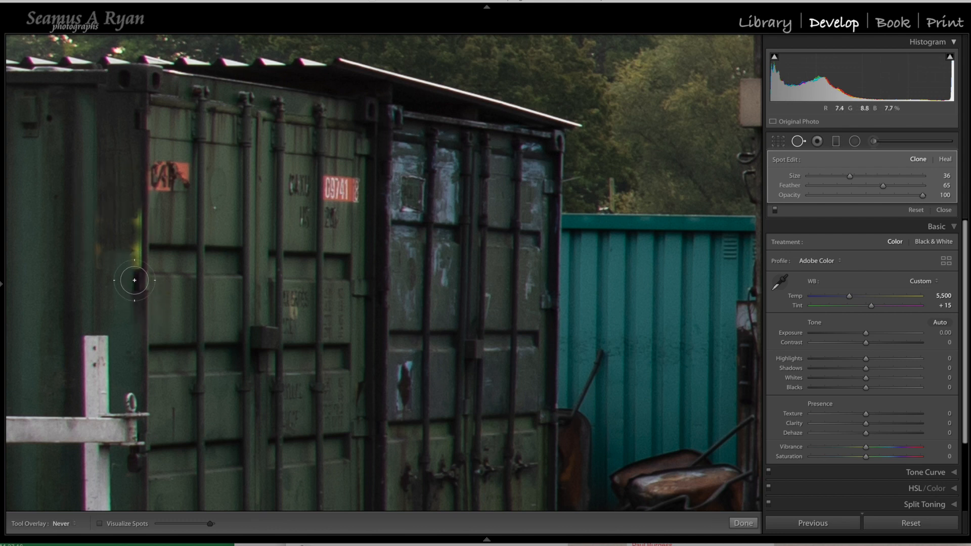
key("[")
mouse_move(137, 244)
left_mouse_down()
mouse_move(137, 217)
mouse_move(136, 254)
left_mouse_up()
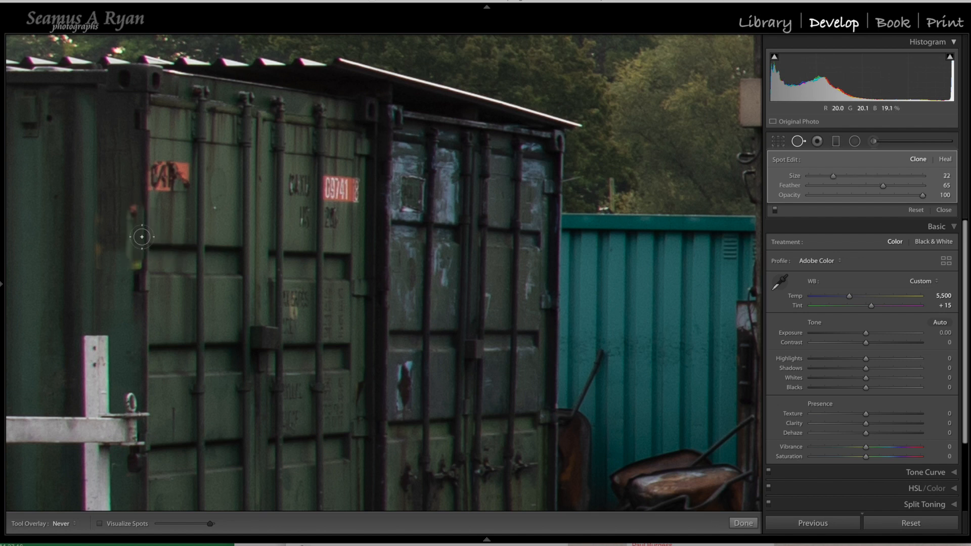
key("h")
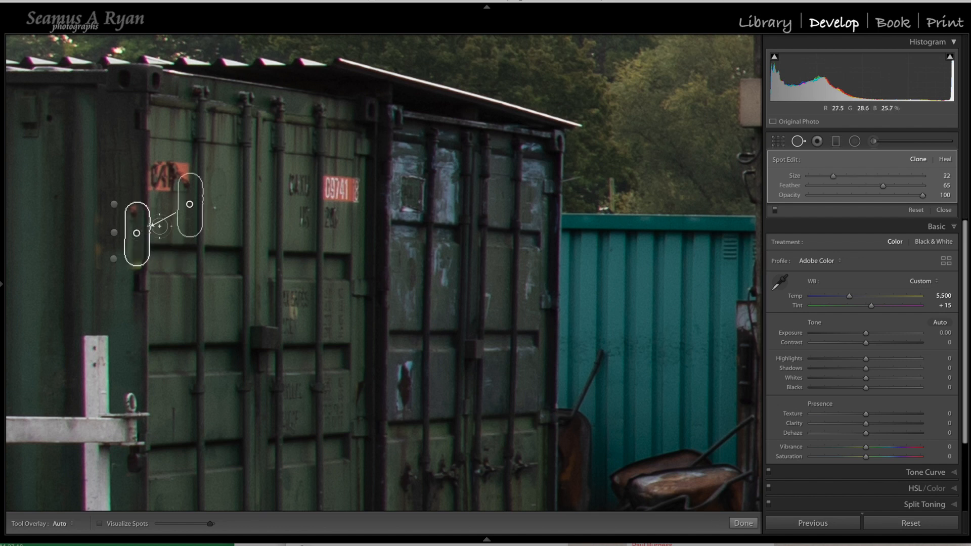
left_click_drag(190, 204, 138, 167)
Step: Clone out the remaining mark at the lower end of the container's corner edge with a size 22 spot sourced from just above
key("h")
left_click(137, 268)
key("h")
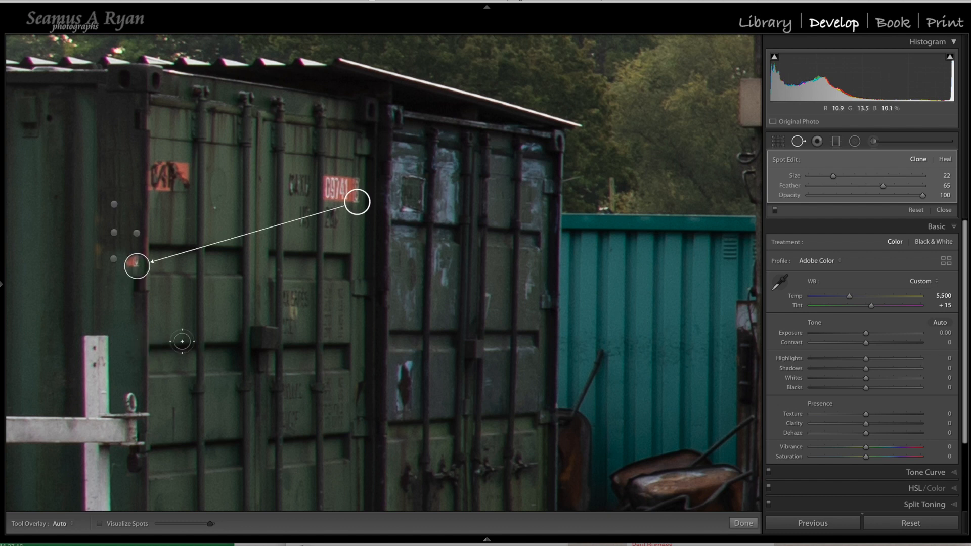
mouse_move(357, 200)
left_mouse_down()
mouse_move(257, 291)
mouse_move(174, 294)
mouse_move(132, 282)
mouse_move(139, 242)
left_mouse_up()
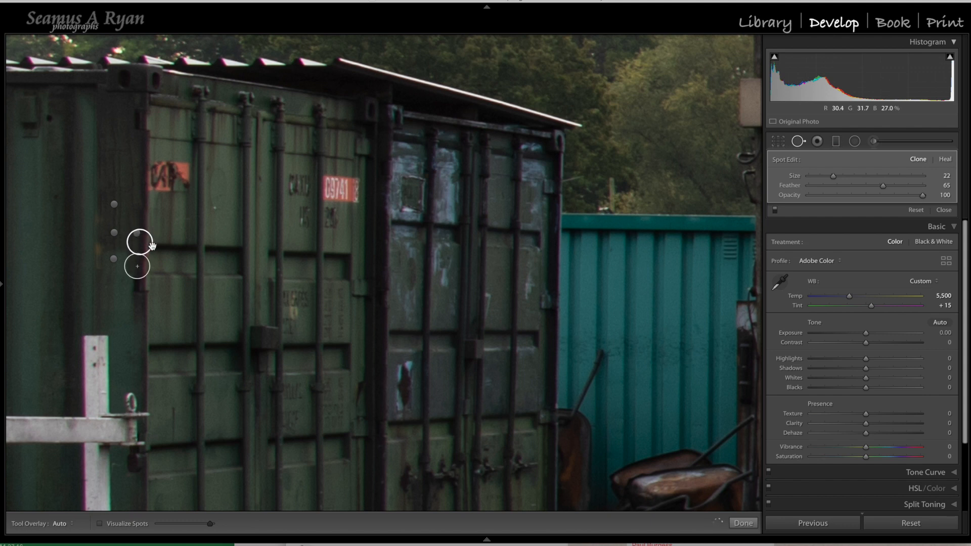
Step: Clone over the faint yellow remains of the sign's other vertical edge with a size 22 stroke sourced from directly above
left_click(113, 259)
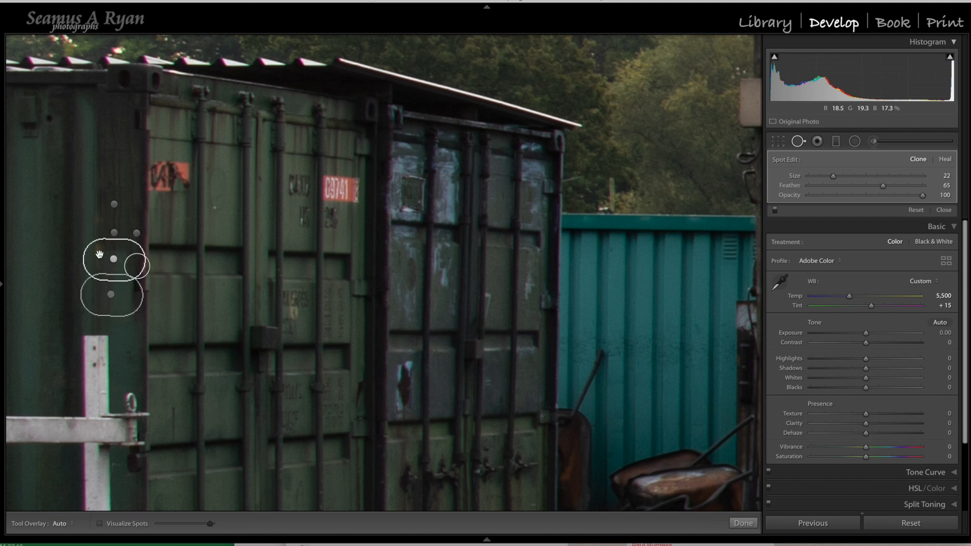
left_click(97, 223)
key("h")
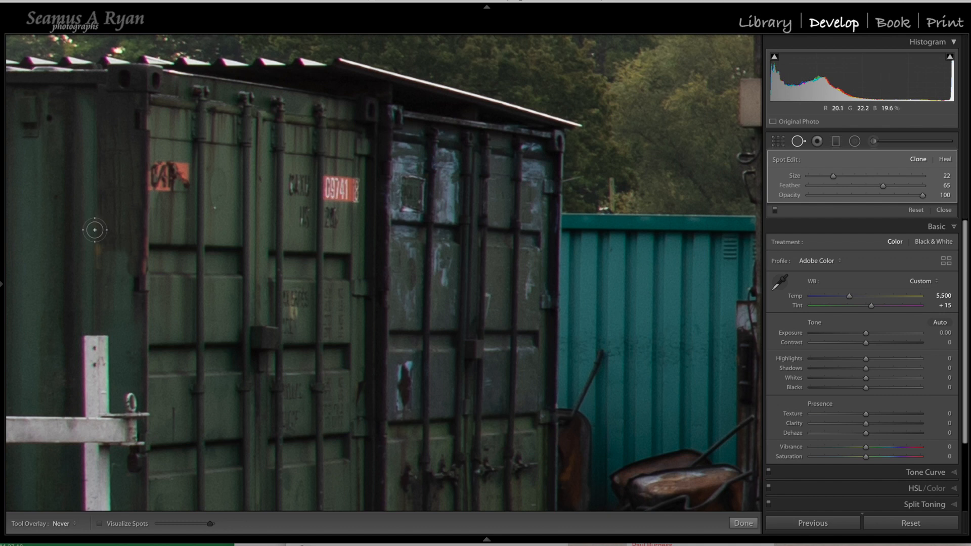
left_click_drag(95, 234, 96, 265)
key("h")
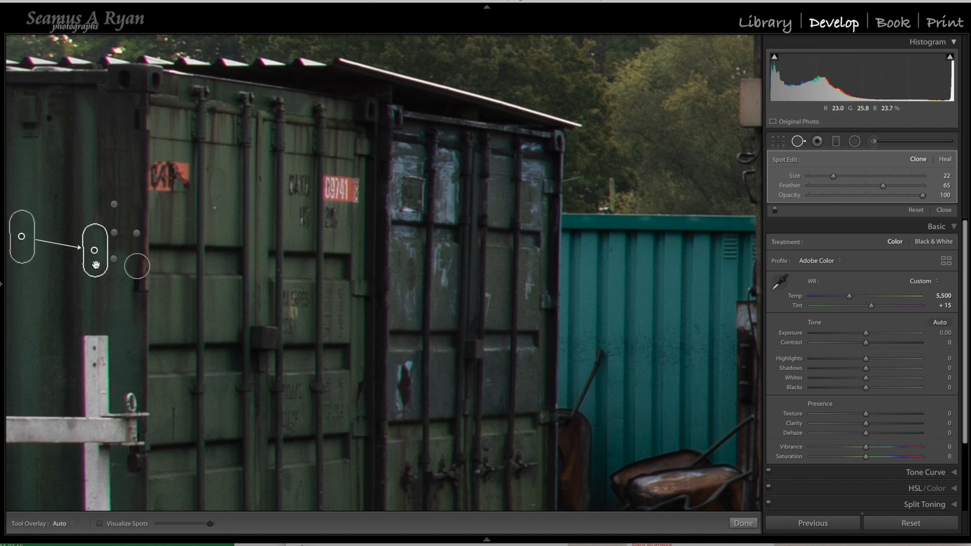
left_click_drag(21, 236, 94, 201)
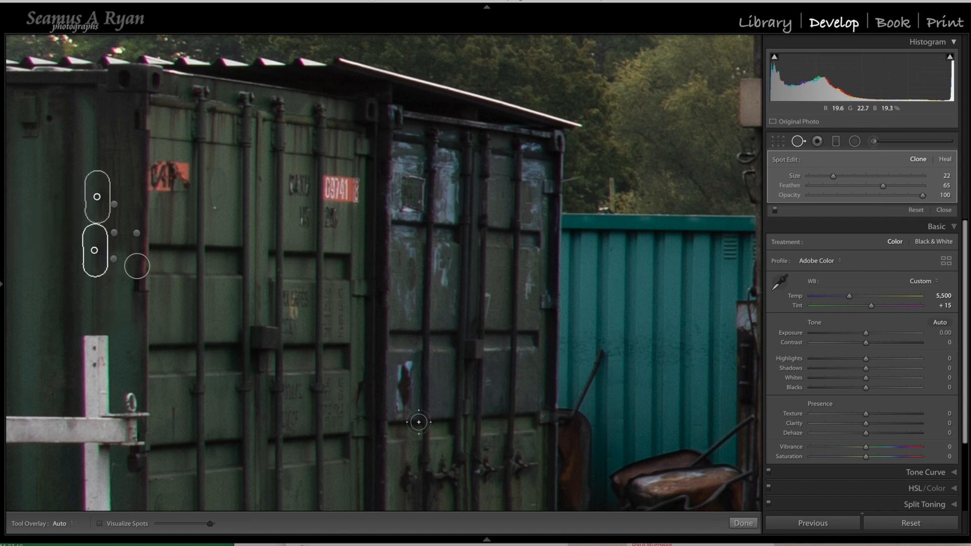
Step: Compare the spot removal edits on and off close up on the container, and finish the Spot Removal session
mouse_move(730, 541)
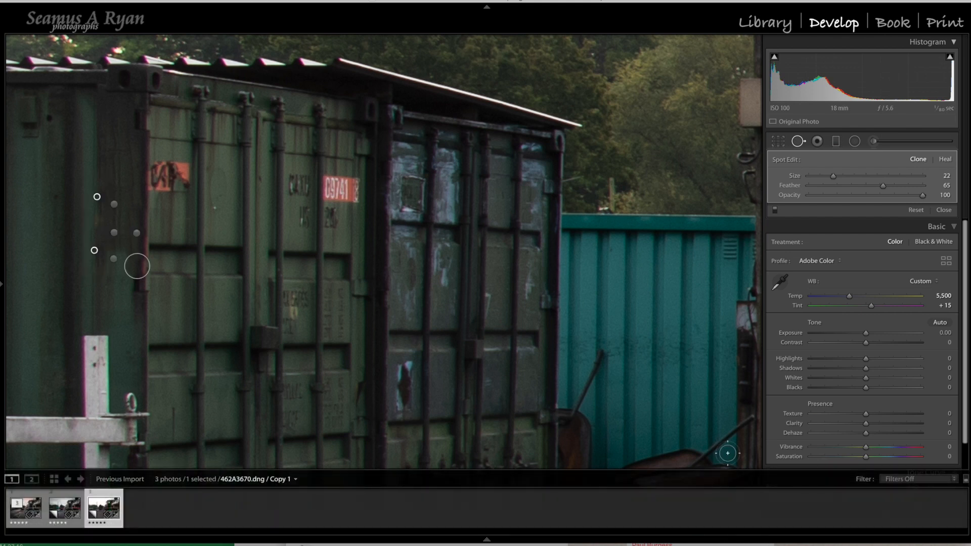
left_click(774, 209)
left_click(775, 210)
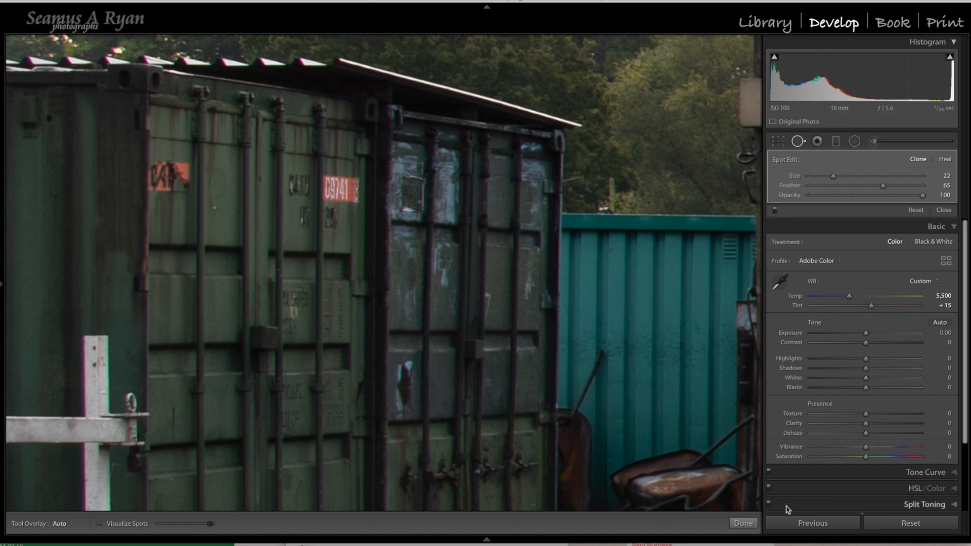
left_click(737, 525)
Step: Reopen Spot Removal with the whole photo in view, compare the edits on and off repeatedly, and finish with them enabled
left_click(489, 381)
left_click(477, 372)
left_click(476, 375)
left_click(475, 375)
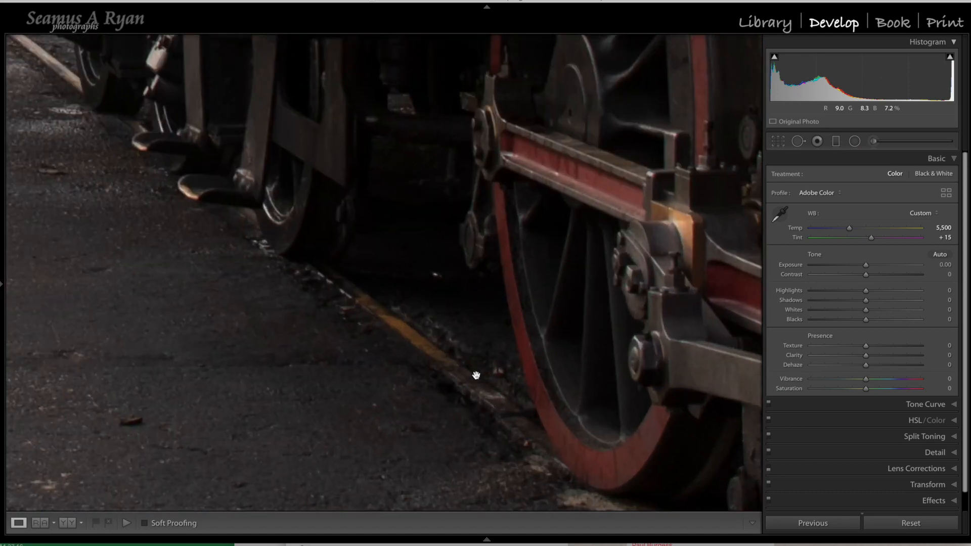
left_click(476, 375)
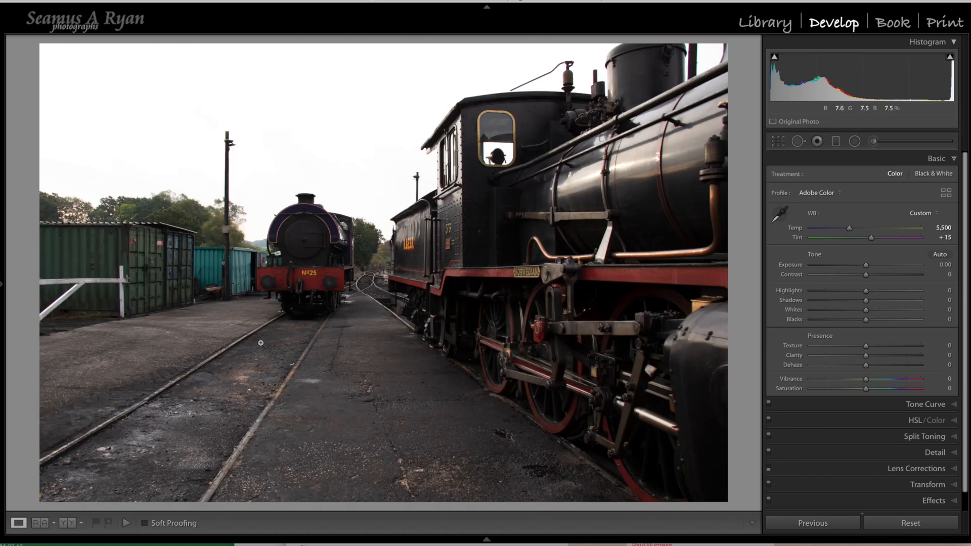
left_click(797, 141)
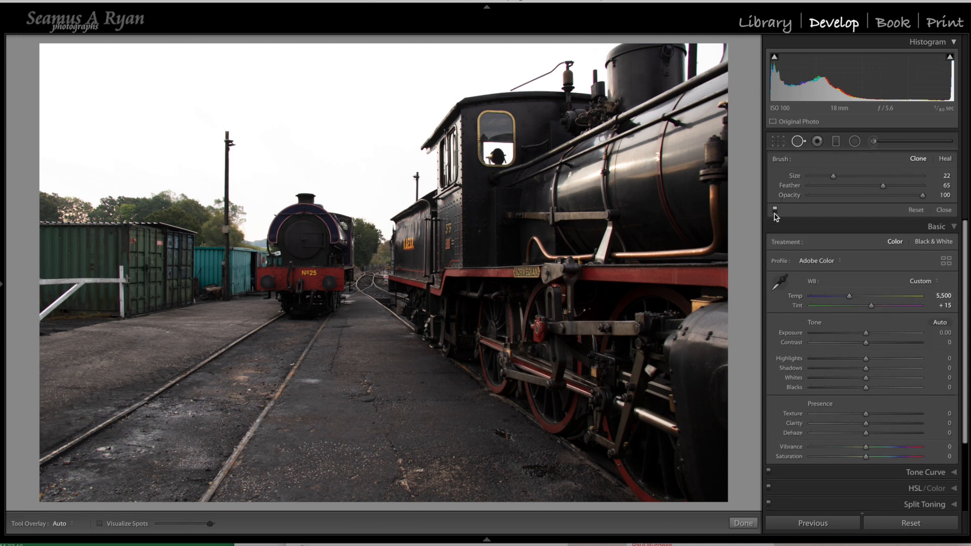
left_click(775, 208)
left_click(775, 208)
left_click(775, 208)
left_click(775, 210)
left_click(775, 210)
left_click(775, 210)
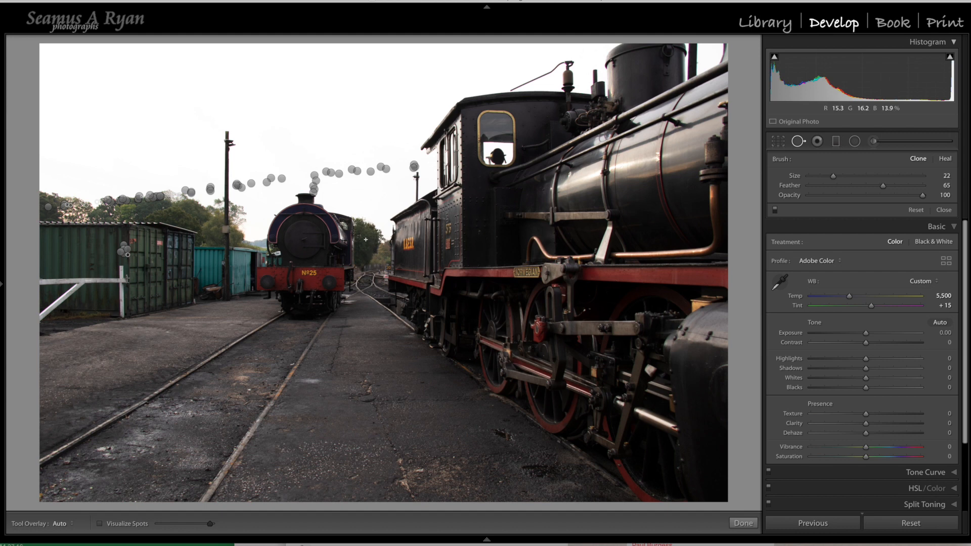
mouse_move(667, 521)
left_click(741, 523)
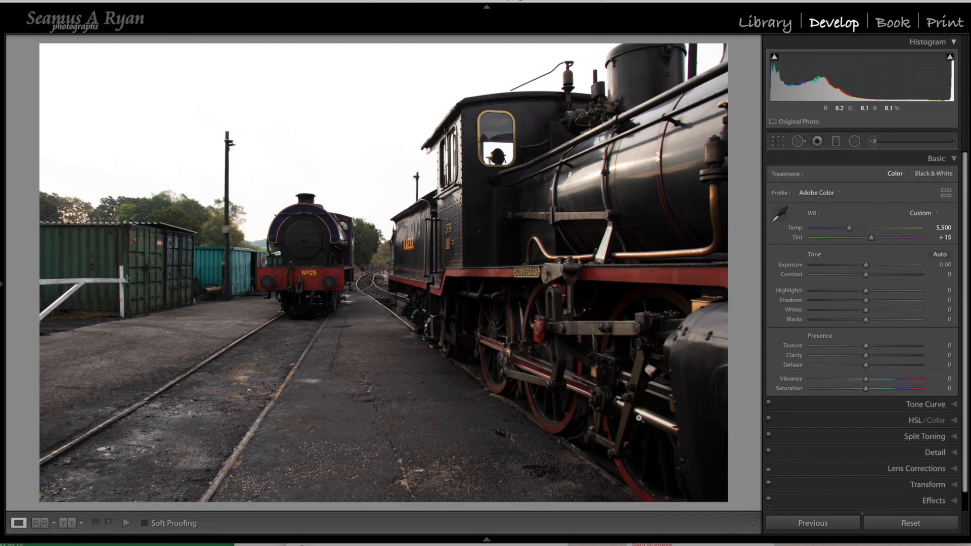